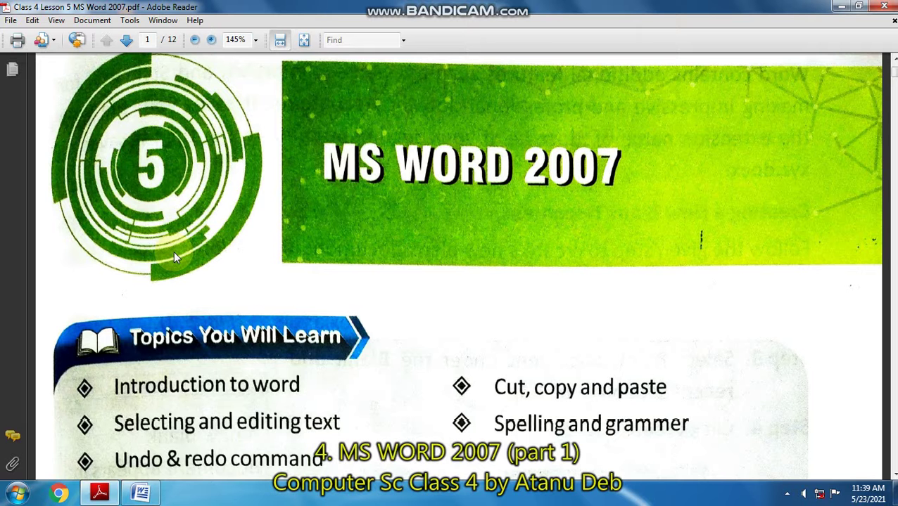
Read the MS Word 2007 lesson from the topic list through the introduction to the Fig. 5.1 window diagram.
scroll(172, 253, down, 3)
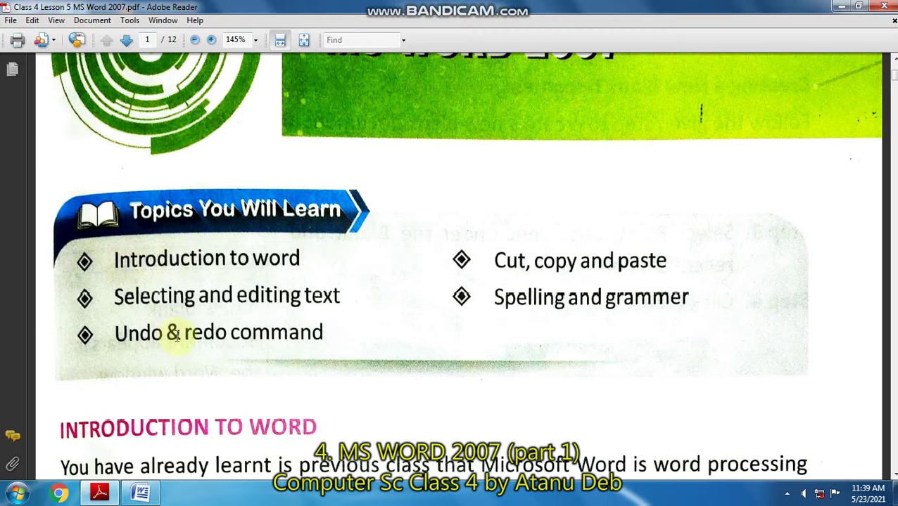
scroll(177, 257, down, 5)
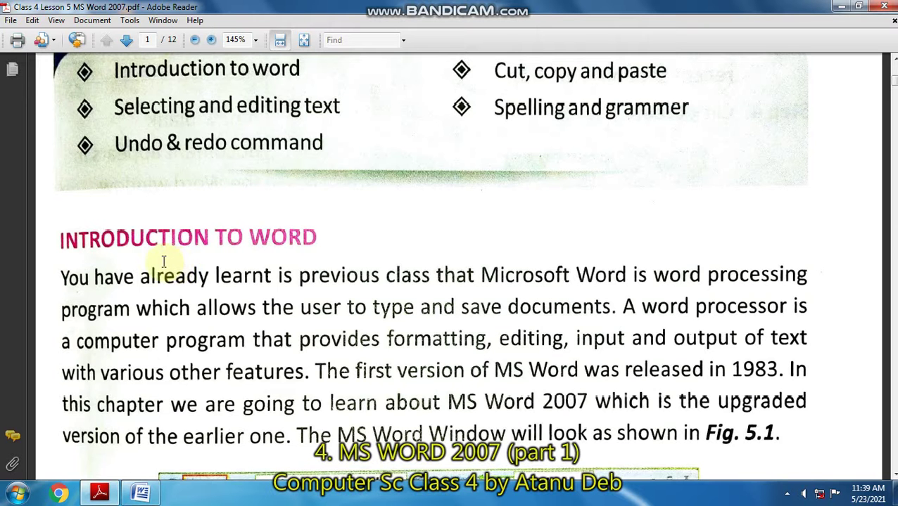
scroll(161, 264, down, 1)
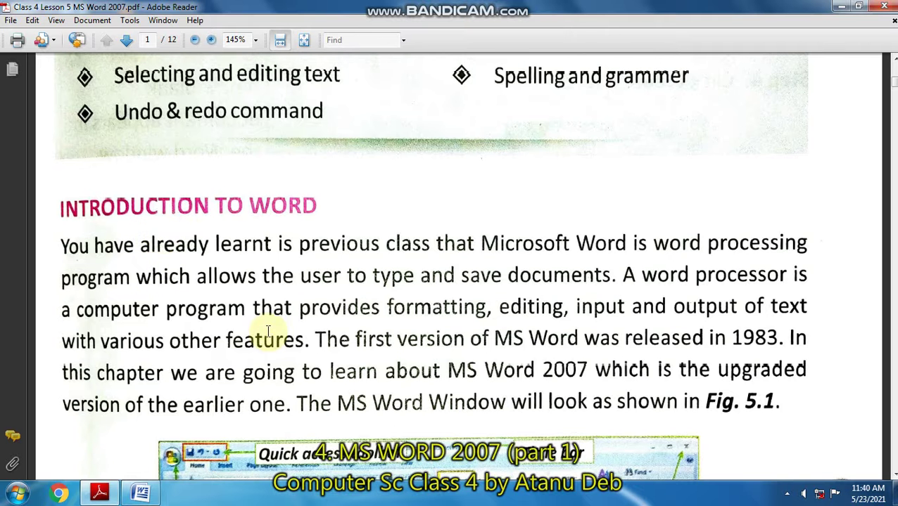
scroll(274, 330, down, 4)
scroll(262, 330, down, 6)
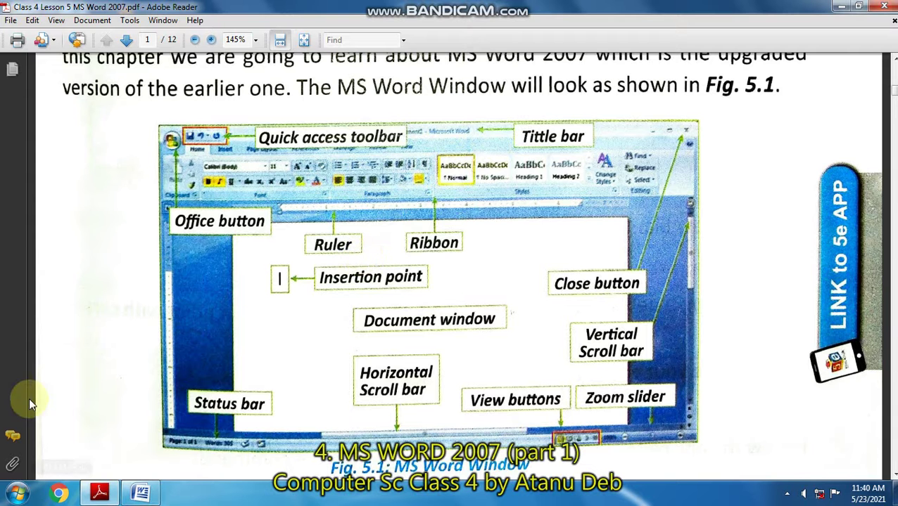
Start Microsoft Office Word 2007 from the Microsoft Office program group and close its blank document window.
click(16, 495)
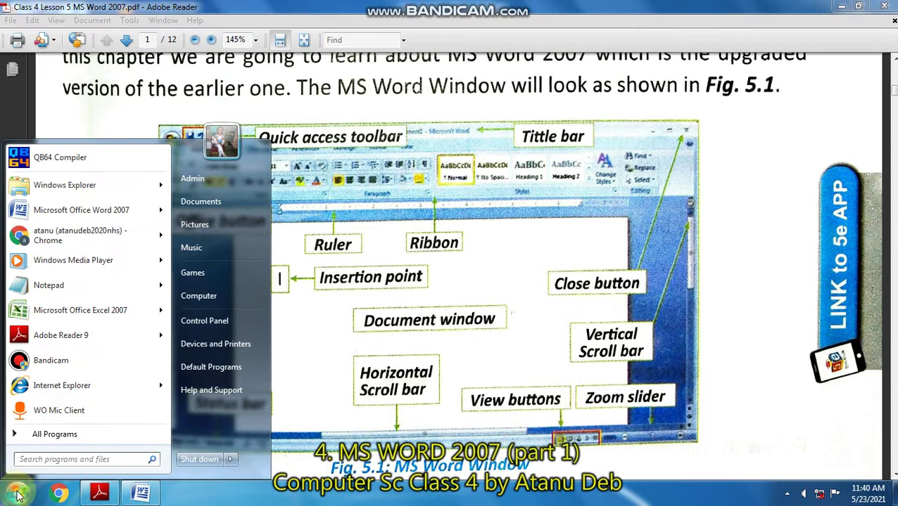
click(53, 434)
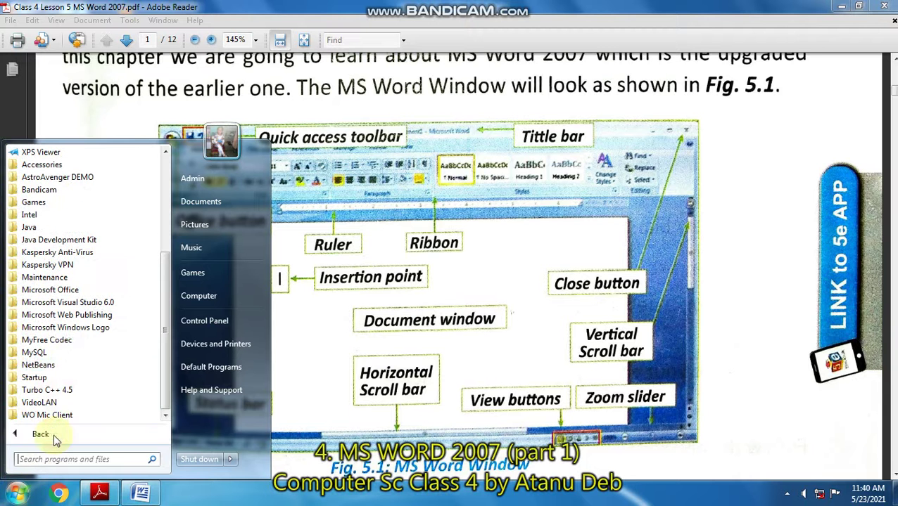
click(55, 293)
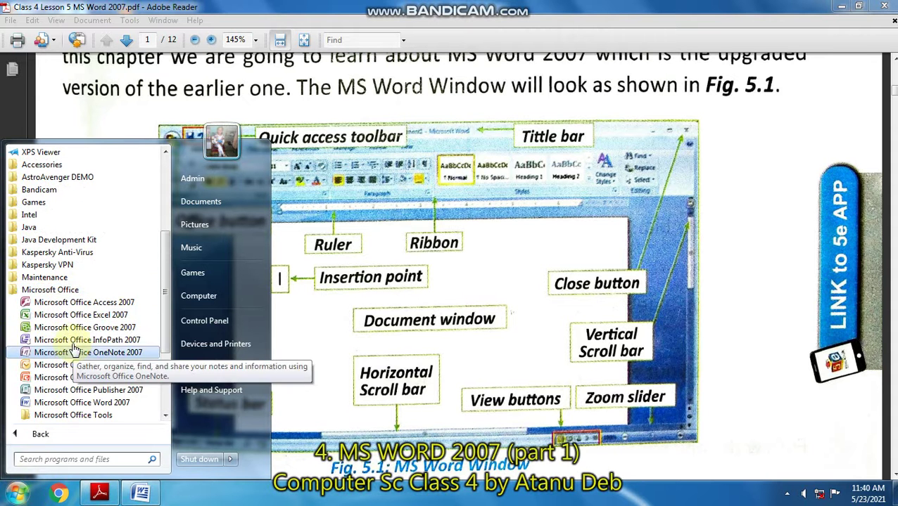
click(117, 405)
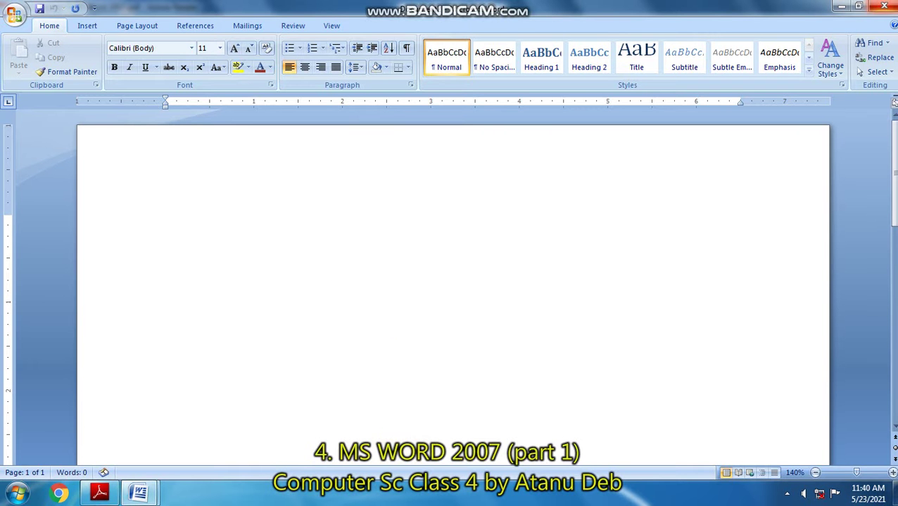
click(884, 6)
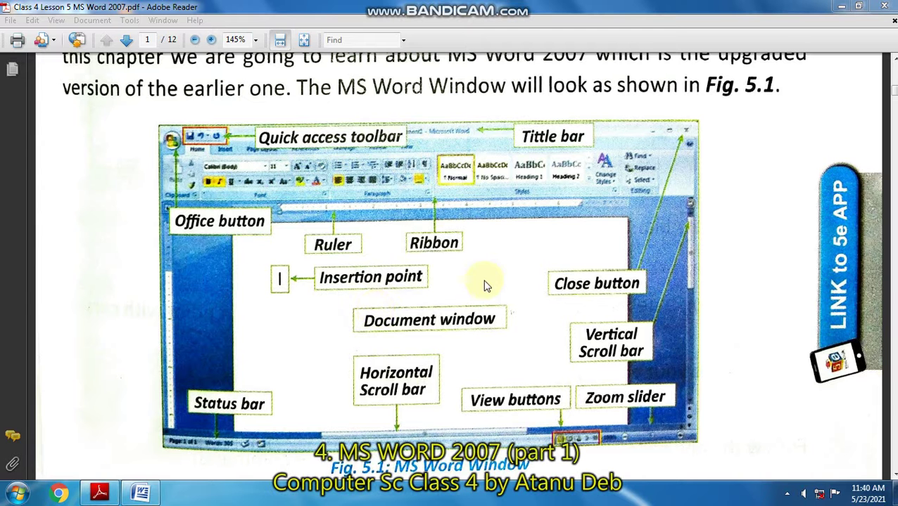
Examine the labelled parts of the MS Word window in Fig. 5.1 of the lesson PDF.
ctrl+scroll(481, 293, down, 1)
scroll(481, 310, down, 2)
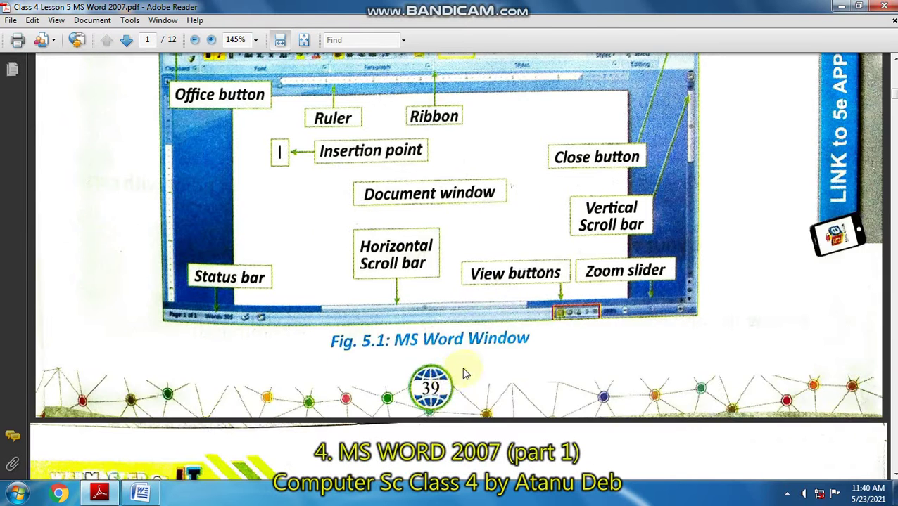
ctrl+scroll(481, 321, up, 1)
ctrl+scroll(454, 352, down, 1)
scroll(464, 373, down, 2)
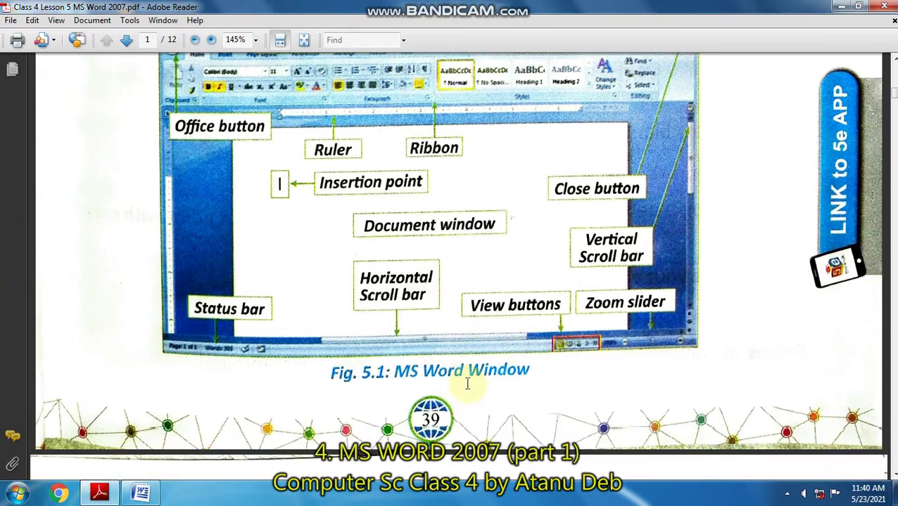
scroll(466, 370, up, 2)
ctrl+scroll(468, 355, up, 1)
ctrl+scroll(354, 133, down, 1)
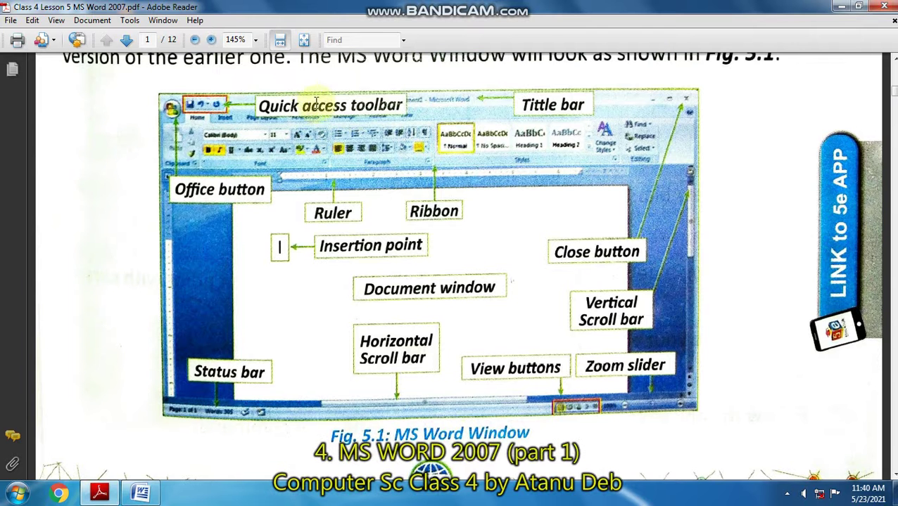
ctrl+scroll(353, 113, up, 1)
Switch between the Word document and the PDF's Fig. 5.1 to compare the title bar and view the Office button's commands.
click(141, 493)
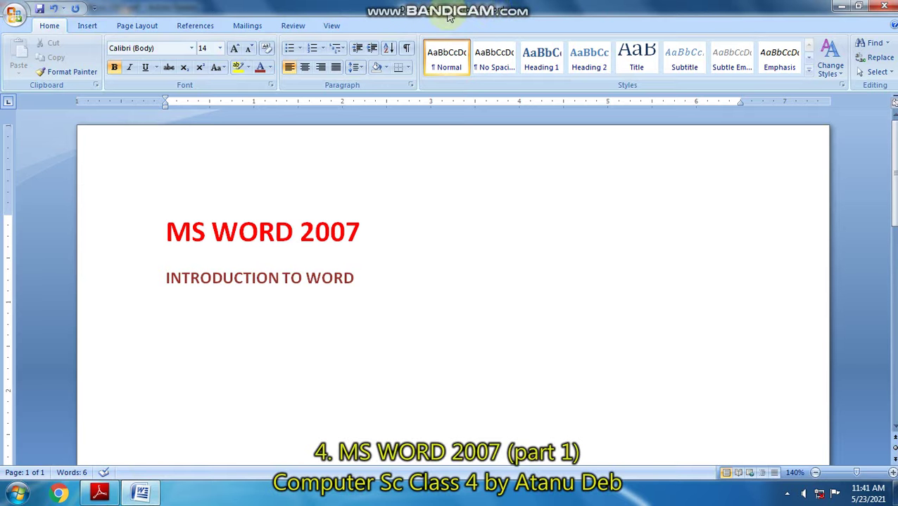
click(100, 494)
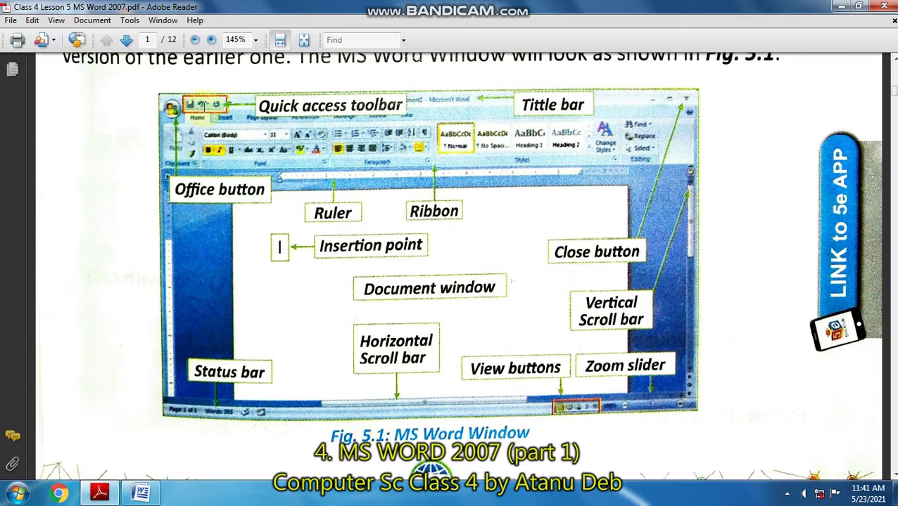
click(141, 494)
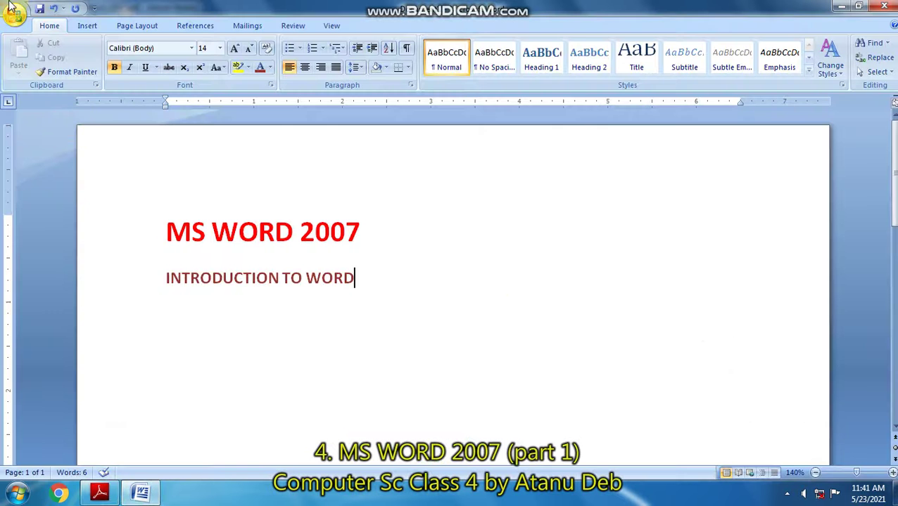
click(14, 13)
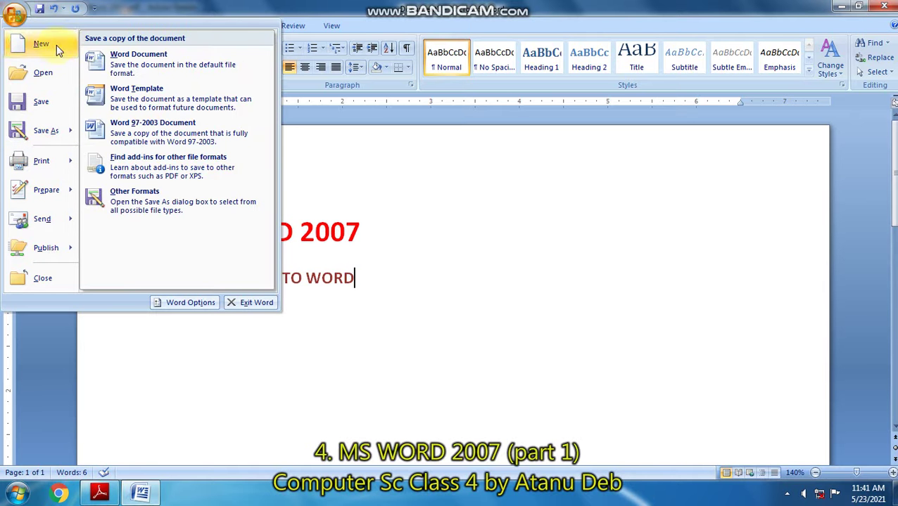
click(140, 495)
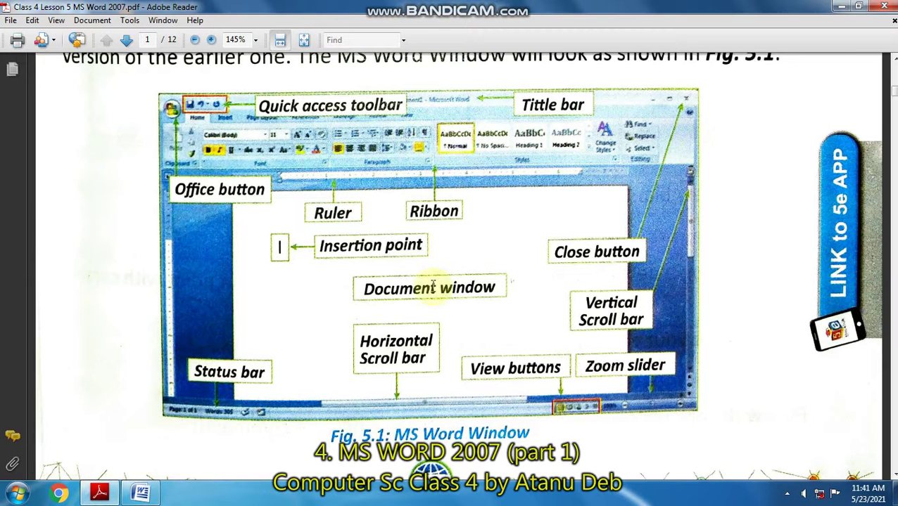
Compare Word's ribbon with the PDF's Fig. 5.1, view the Insert commands and return to the Home commands.
click(141, 493)
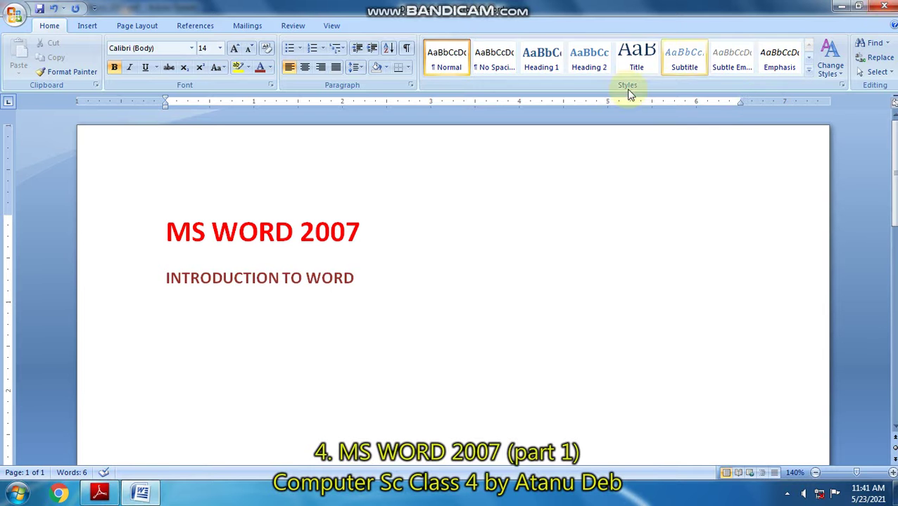
click(845, 11)
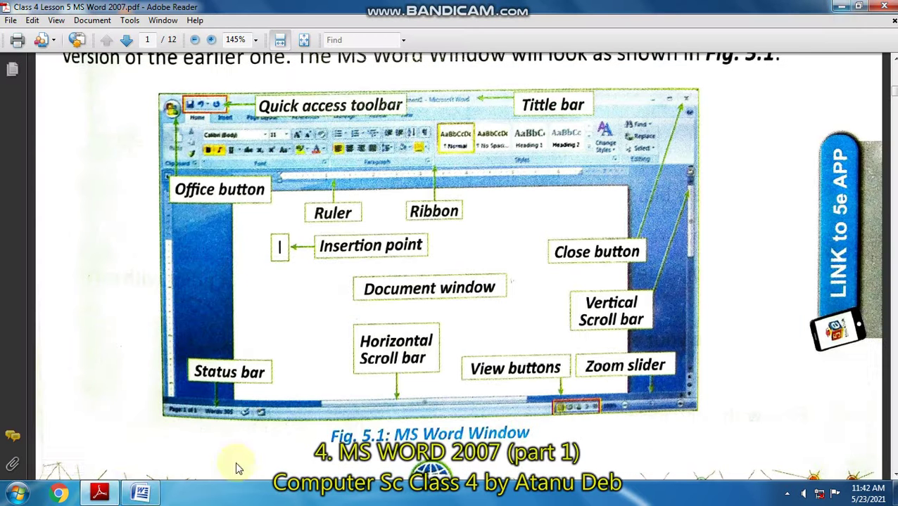
click(141, 492)
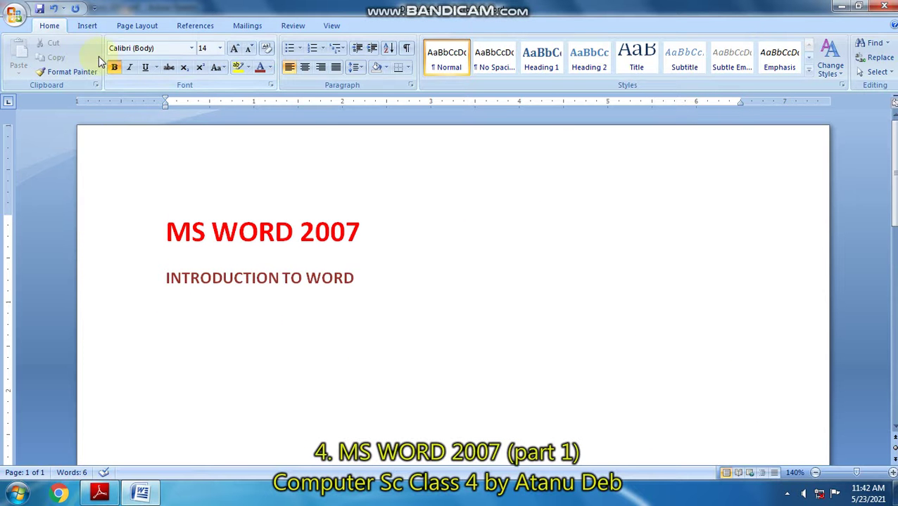
click(86, 26)
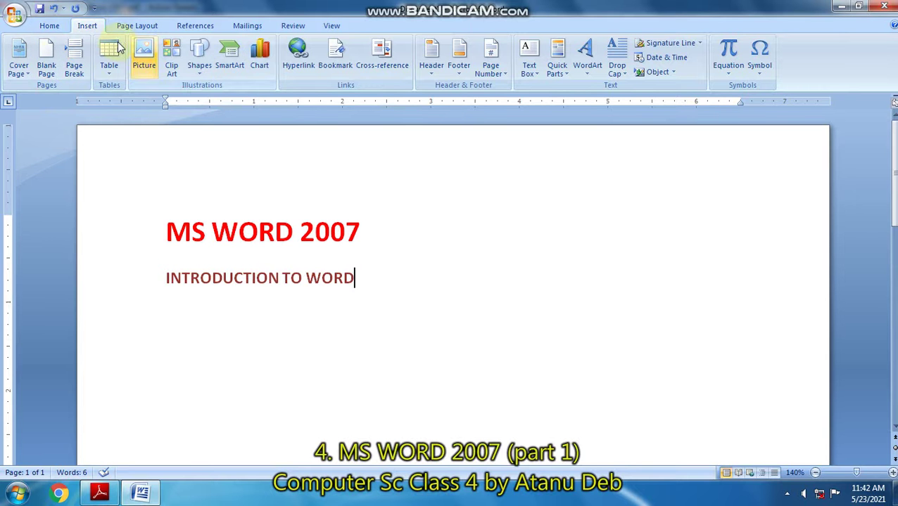
click(47, 27)
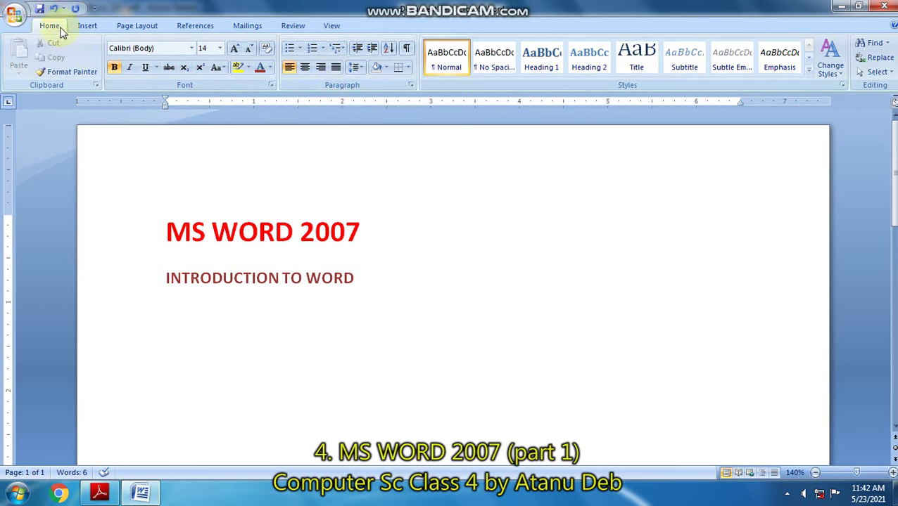
Place a left tab stop at 1" on the horizontal ruler and dismiss the Tabs settings without further changes.
click(65, 73)
double_click(255, 102)
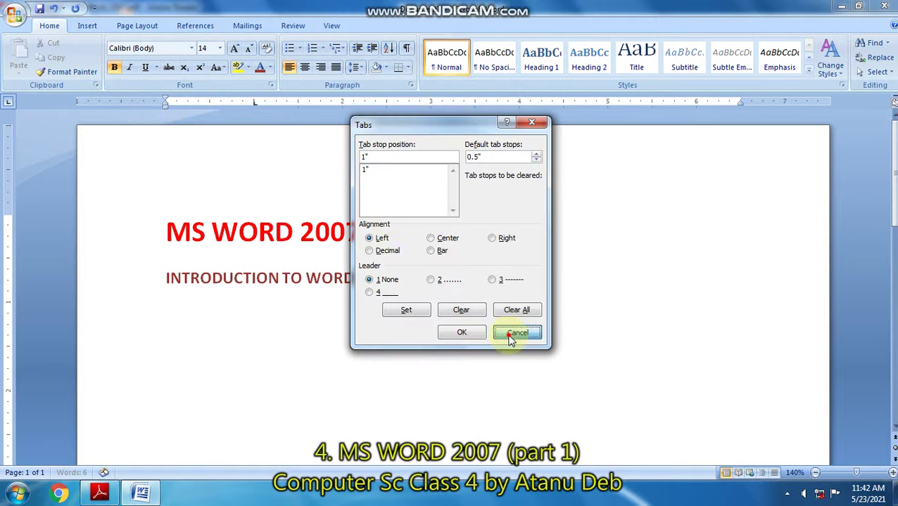
click(516, 333)
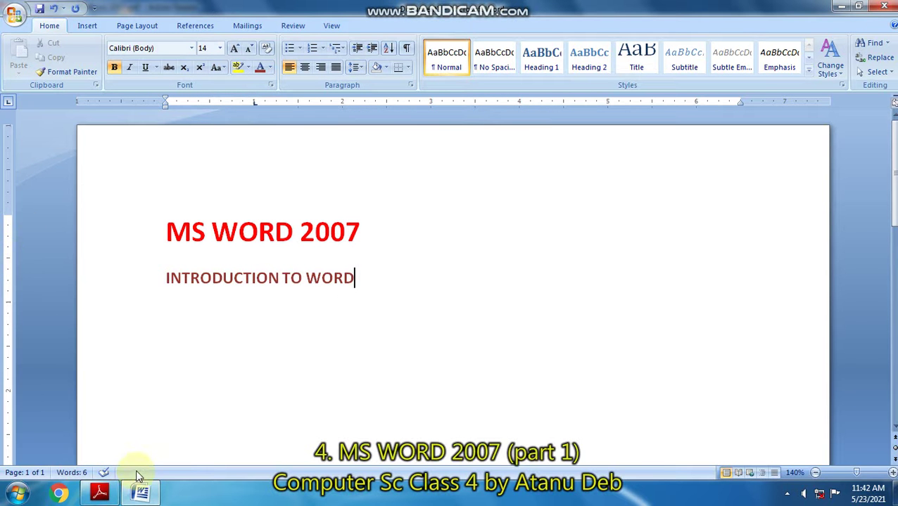
Check the horizontal scroll bar label in the PDF's Fig. 5.1 and switch back to the Word document.
click(99, 493)
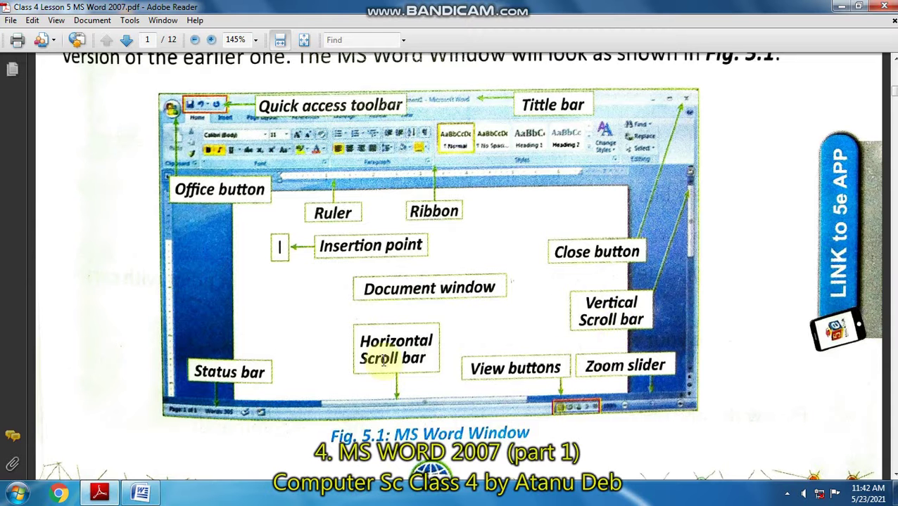
drag(394, 342, 435, 342)
click(141, 494)
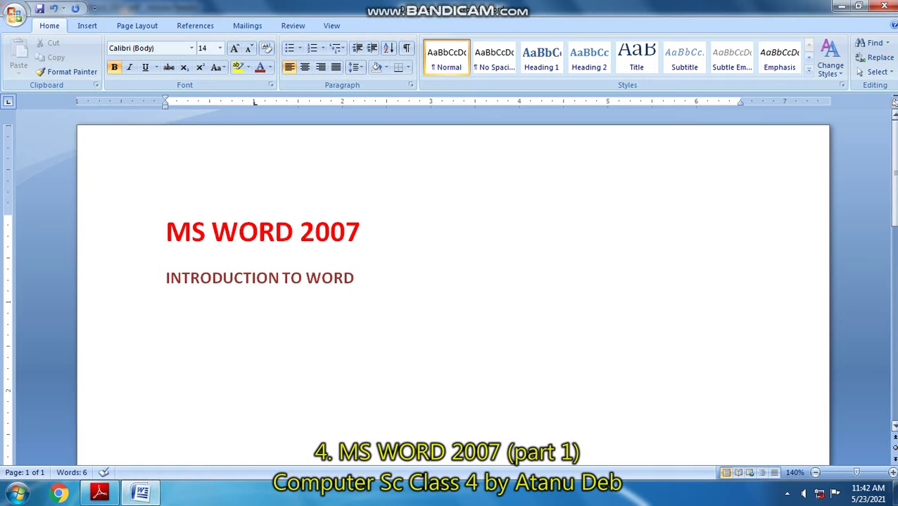
Enter a long string of random letters ending in "LHH" after the INTRODUCTION TO WORD heading.
scroll(887, 246, down, 5)
scroll(876, 234, up, 4)
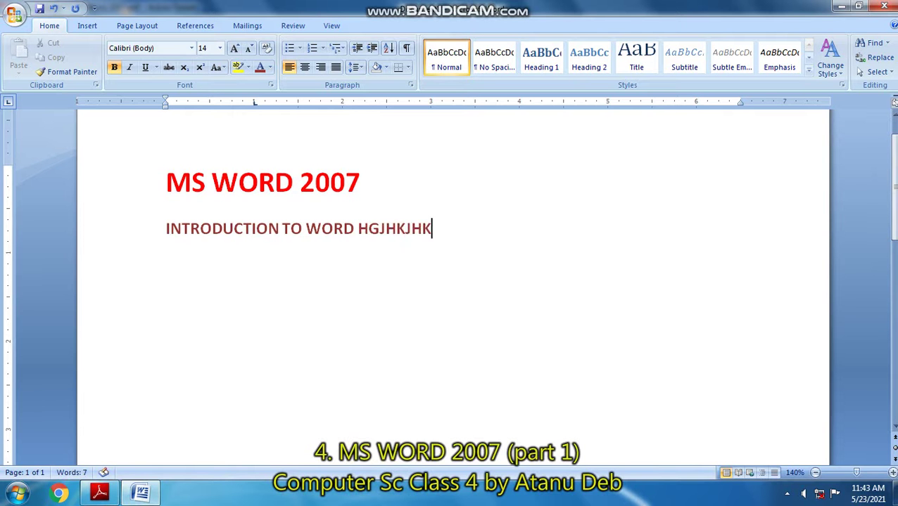
text(KKKKKKKKKKKKKKKKKKKKKKKKKKKKKKKKKKKKKKKKKKKKKKKKKKKKKKKK)
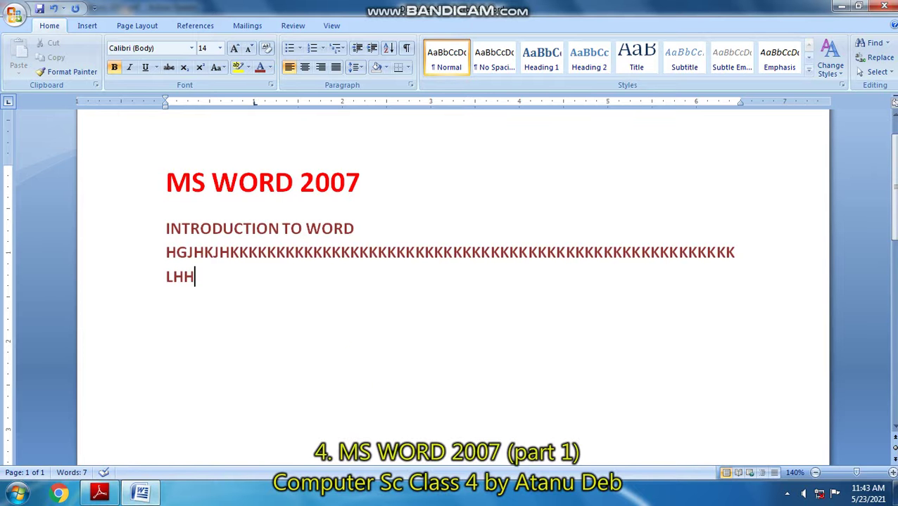
text(LHH)
scroll(846, 415, down, 8)
scroll(765, 327, up, 10)
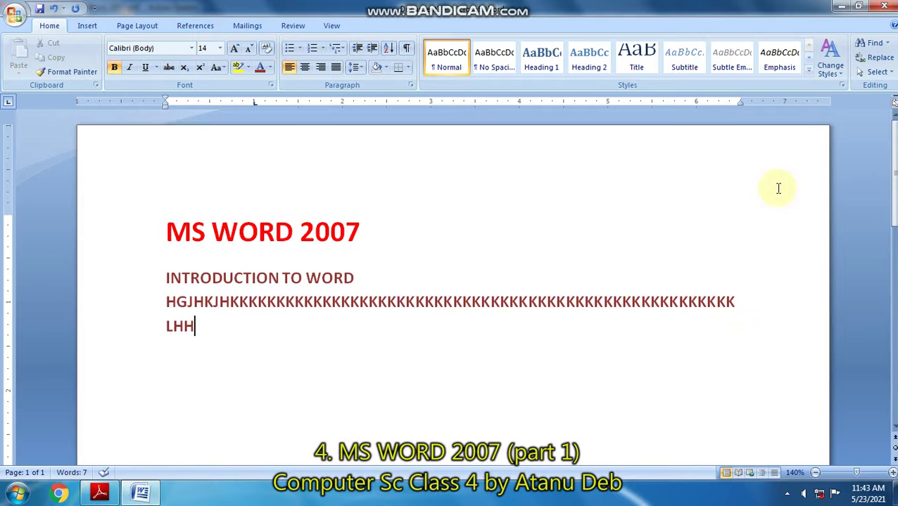
Zoom the document in to 170%.
click(892, 472)
click(892, 473)
click(892, 473)
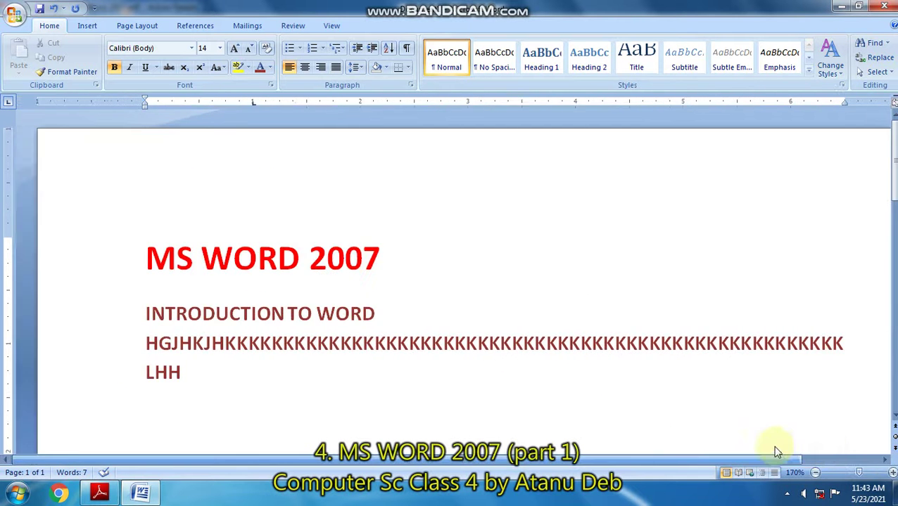
drag(772, 450, 732, 449)
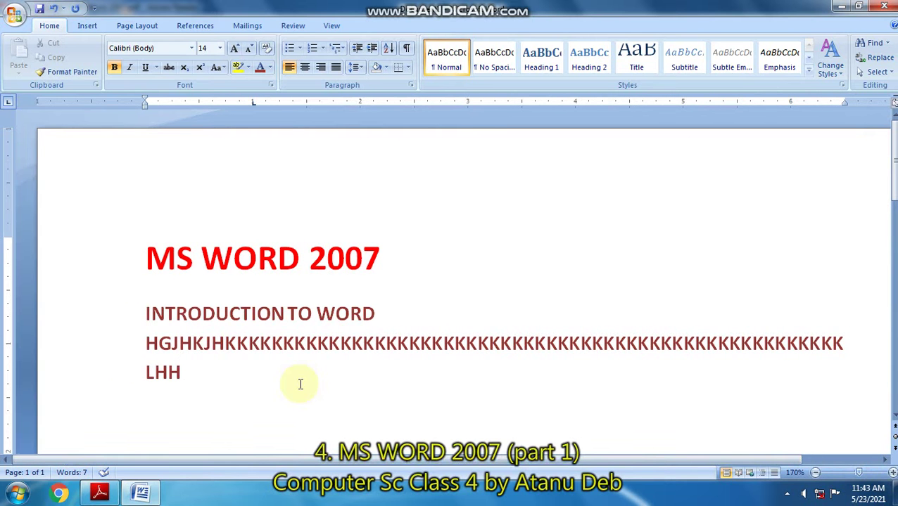
Delete the random letters following the INTRODUCTION TO WORD heading.
drag(272, 376, 155, 354)
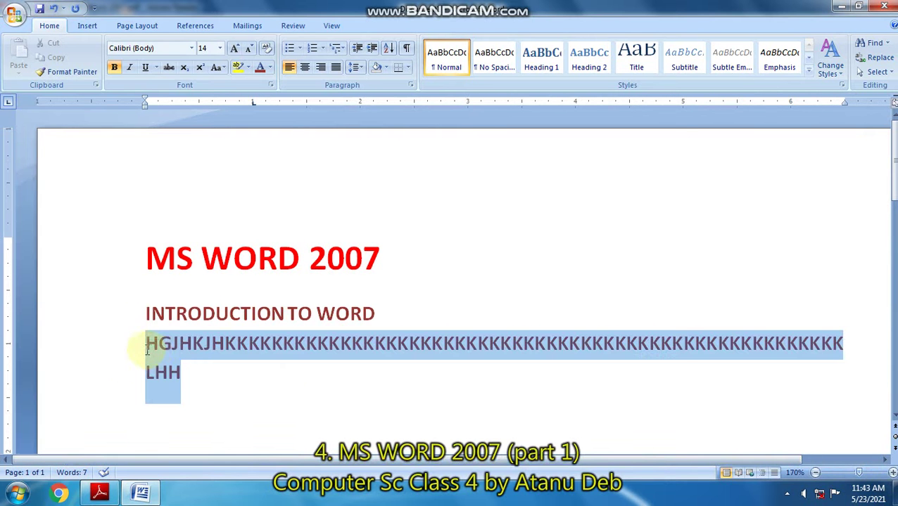
key(BackSpace)
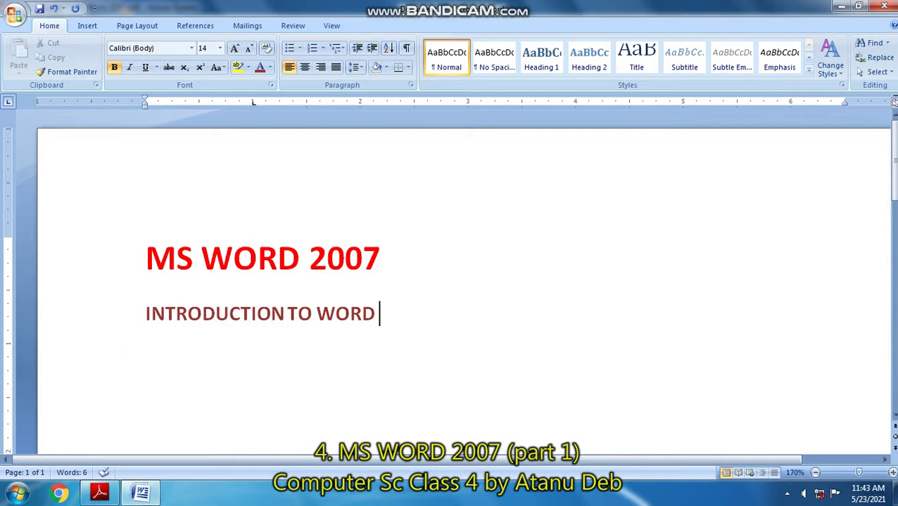
View the enlarged page by scrolling it vertically and sideways.
scroll(881, 225, down, 3)
scroll(881, 224, up, 3)
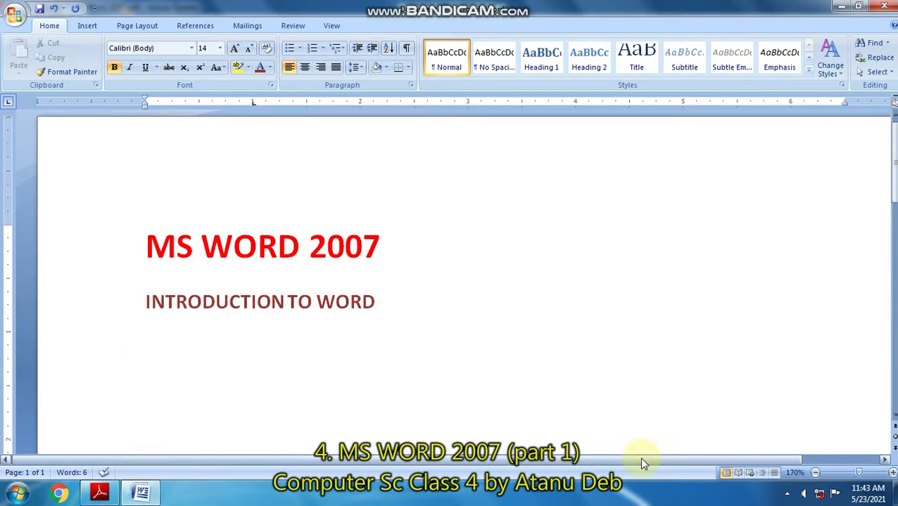
drag(637, 459, 684, 463)
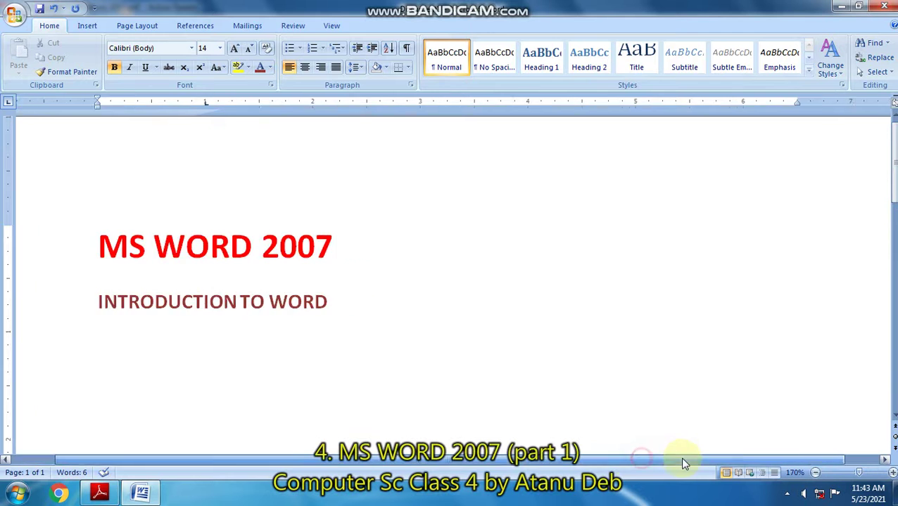
Compare the status bar and view buttons labelled in the lesson PDF's Fig. 5.1 with those in the open Word document.
click(99, 492)
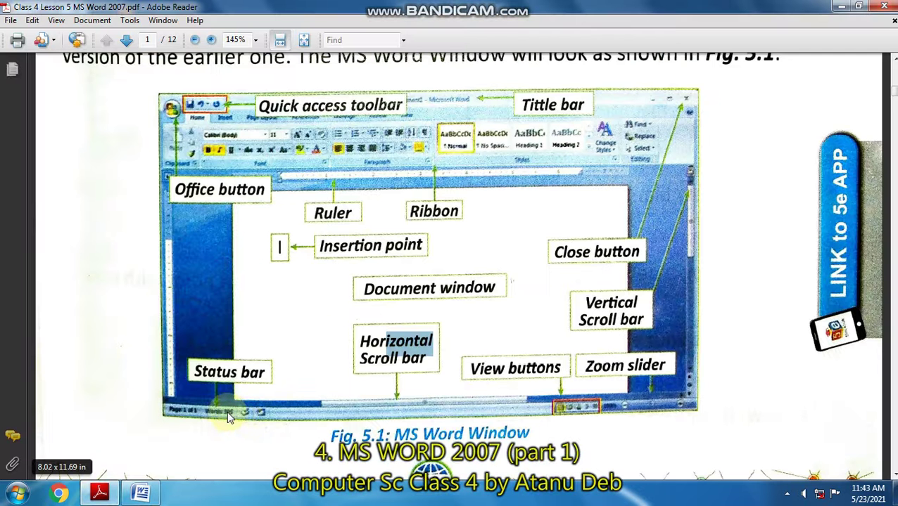
click(138, 495)
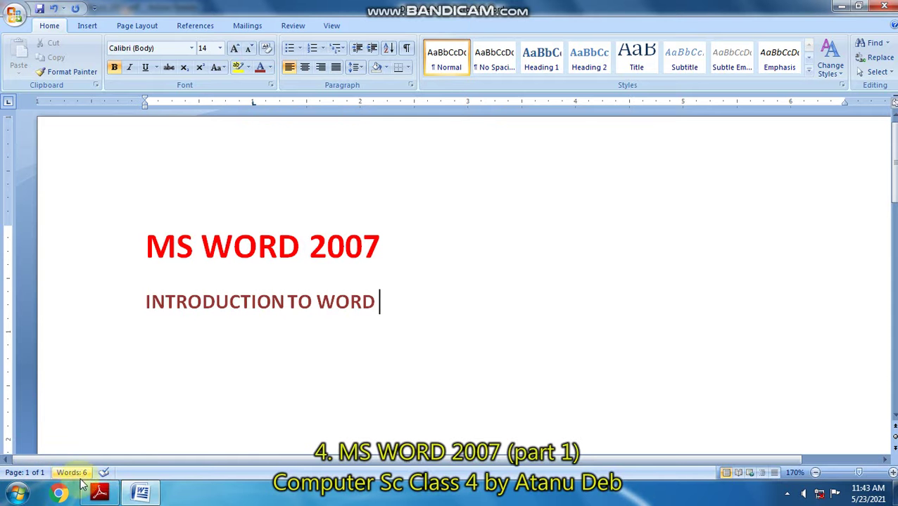
click(114, 496)
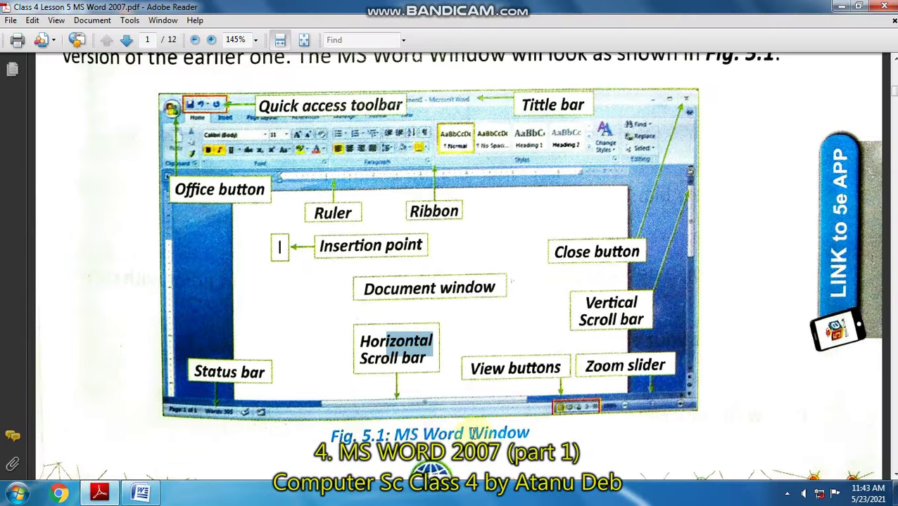
click(140, 494)
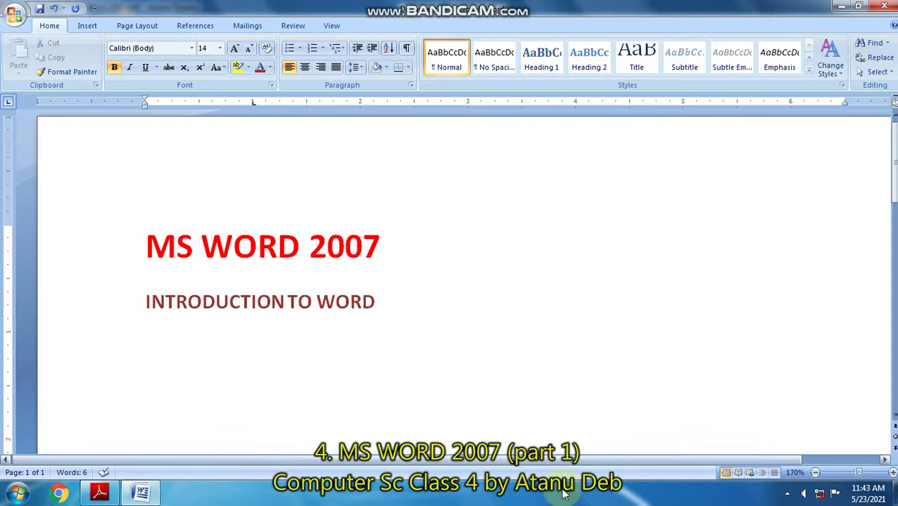
Preview the document in Full Screen Reading and Web Layout views.
click(738, 473)
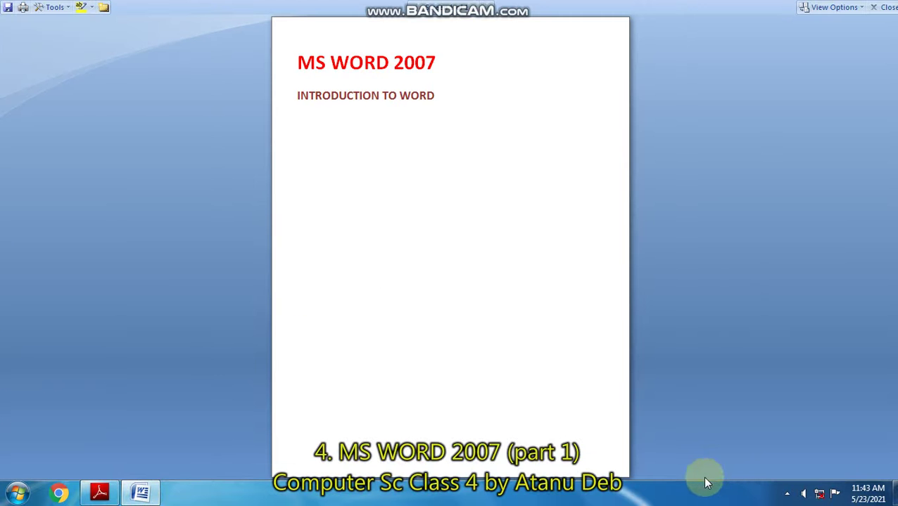
click(885, 7)
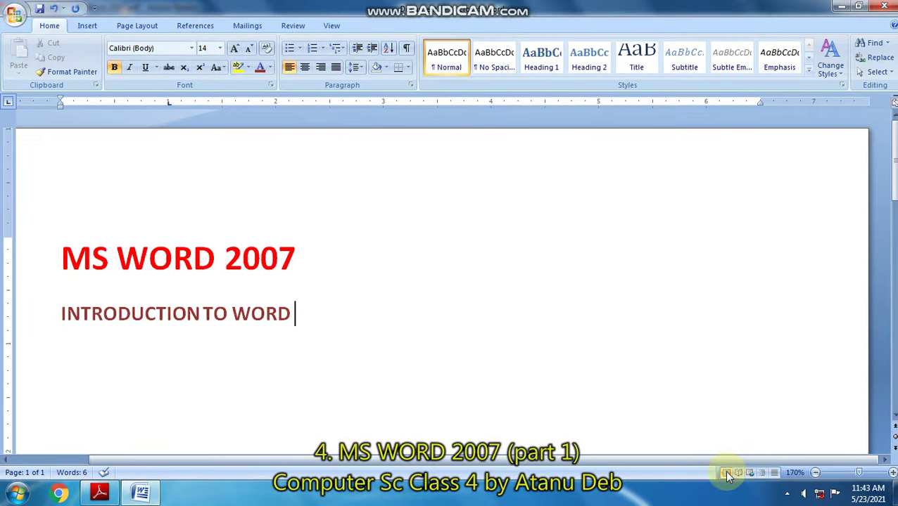
click(749, 473)
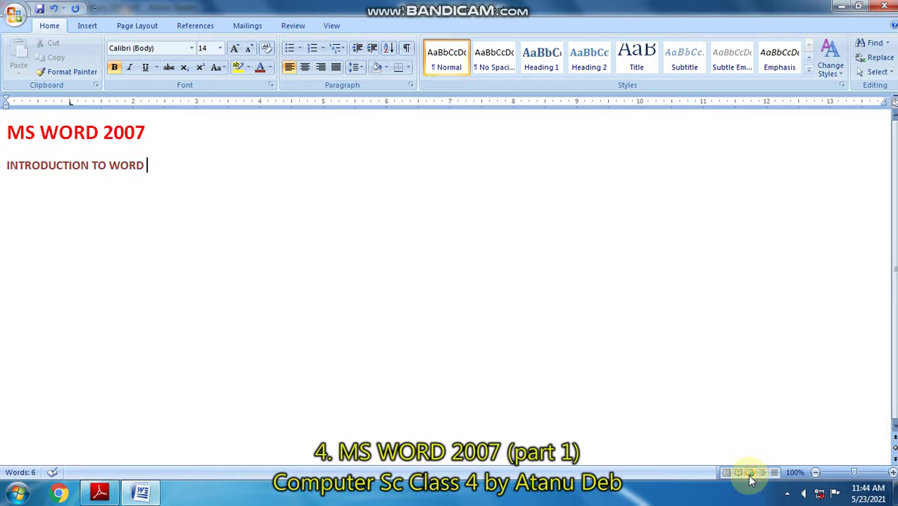
click(737, 473)
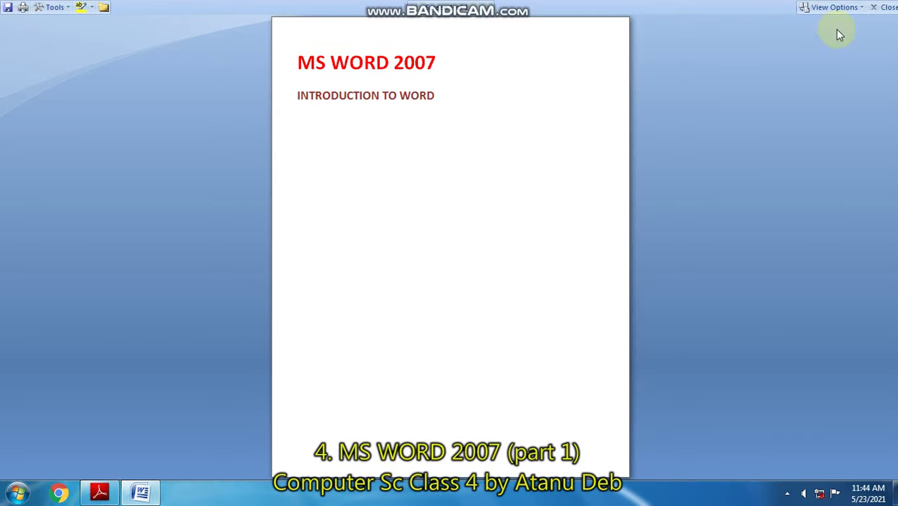
click(883, 7)
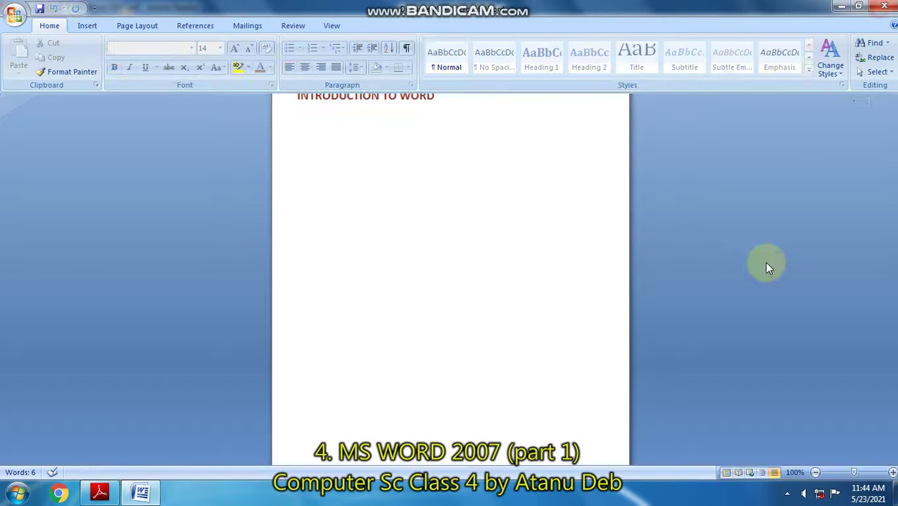
Return the document to Print Layout view and set its zoom to 172%.
click(726, 474)
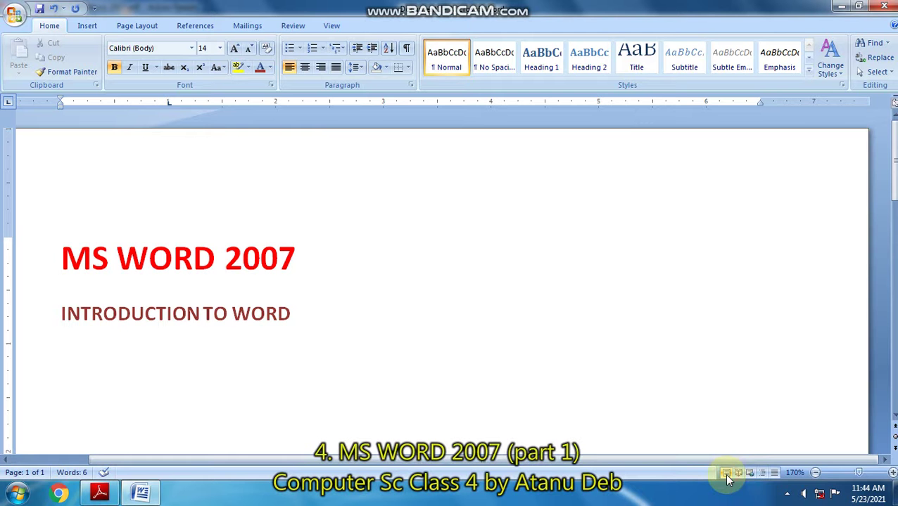
drag(861, 475, 861, 477)
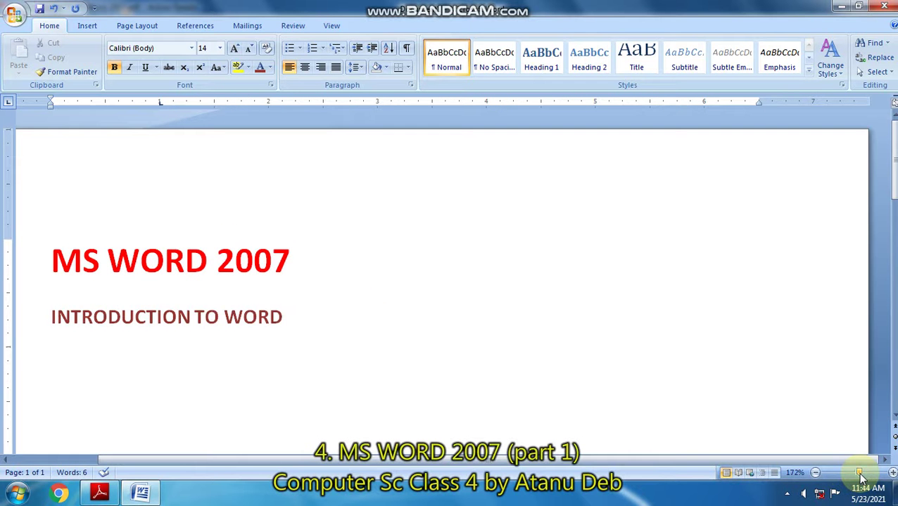
Examine the insertion point label in the PDF's Fig. 5.1 and the matching text cursor after INTRODUCTION TO WORD in the Word document.
click(109, 496)
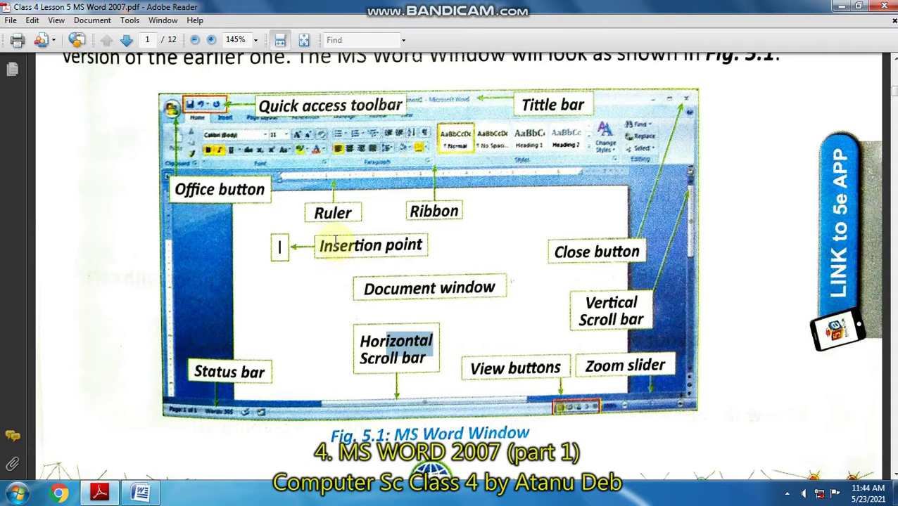
click(141, 494)
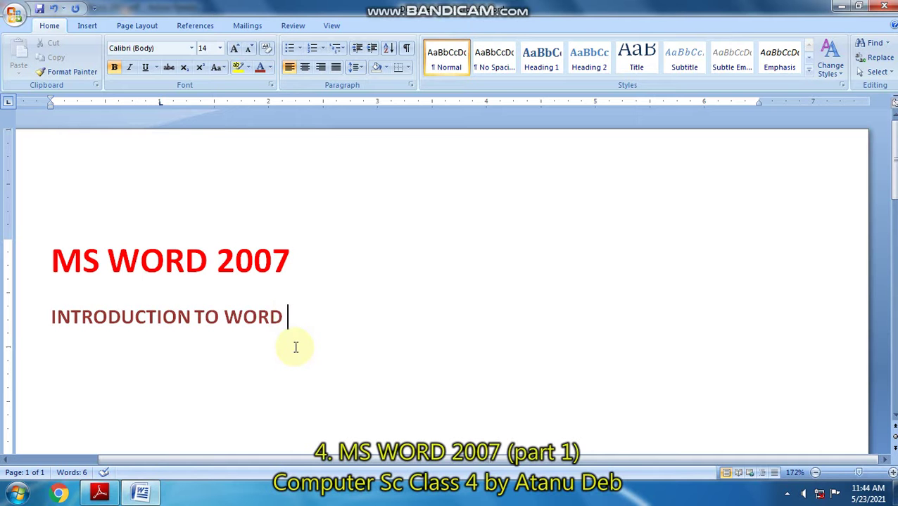
text(T)
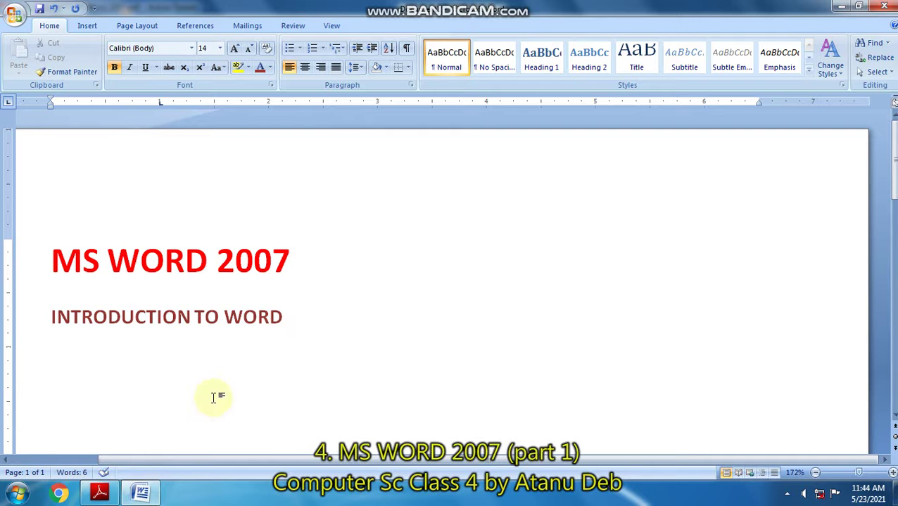
click(456, 208)
key(ctrl+a)
click(481, 367)
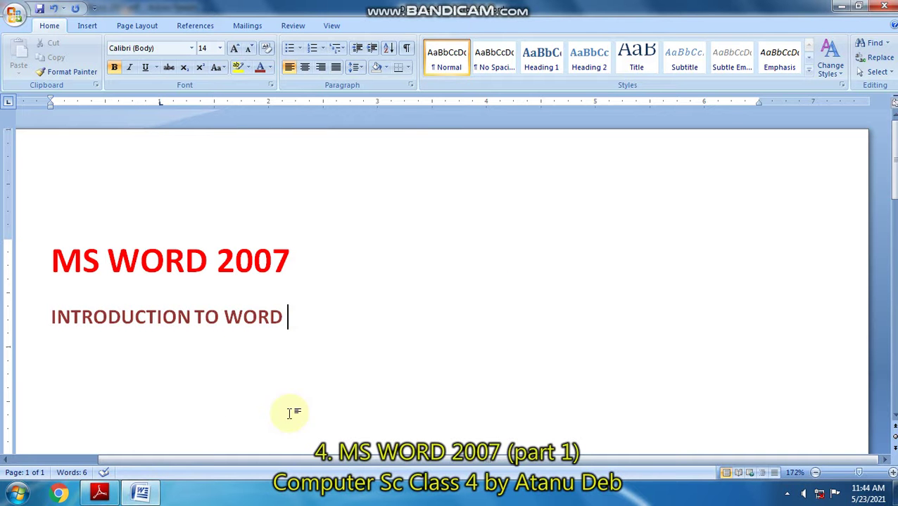
Highlight the Document window label in the PDF's Fig. 5.1 and compare it with the page area in Word.
click(101, 495)
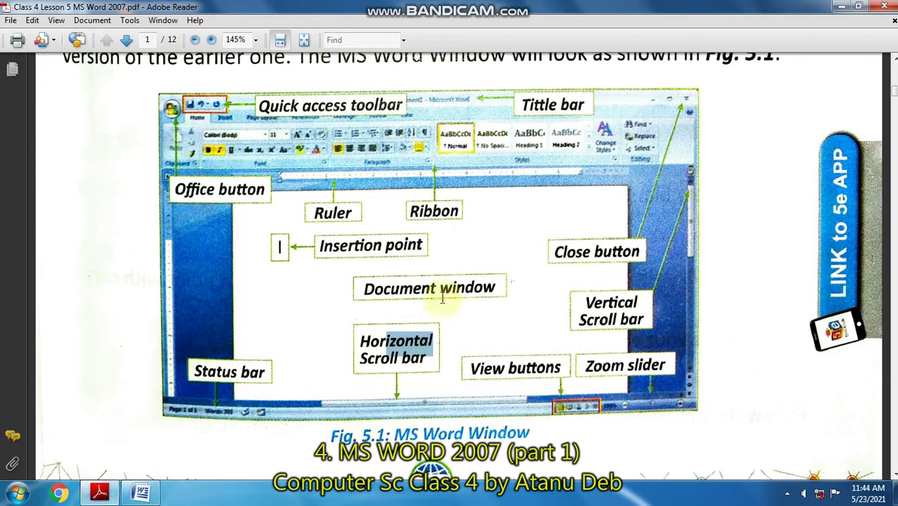
drag(492, 289, 399, 285)
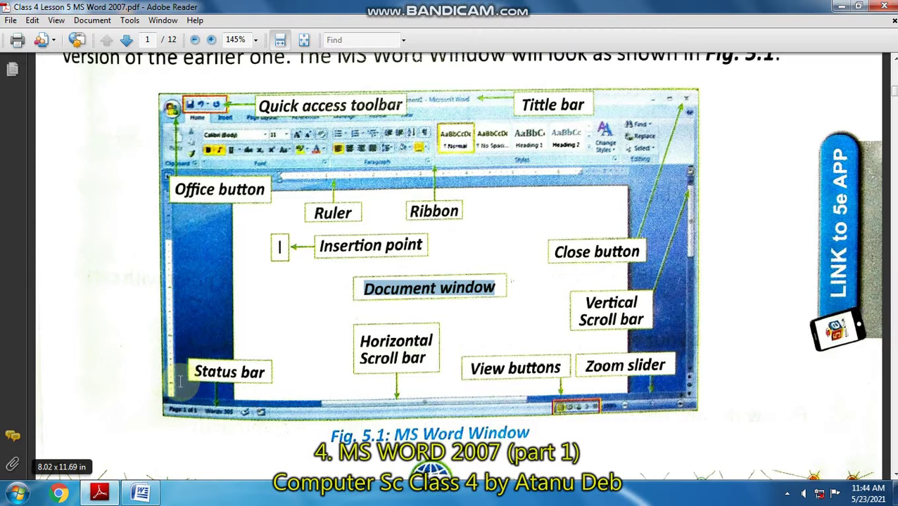
click(140, 491)
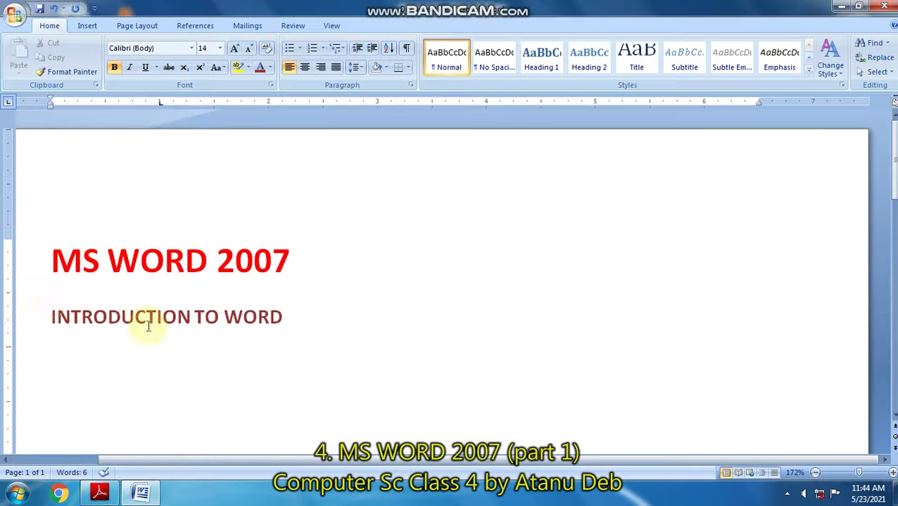
click(157, 498)
Return to the lesson PDF and read on past Fig. 5.1 to the Creating a New Blank Document steps on page 2.
click(99, 493)
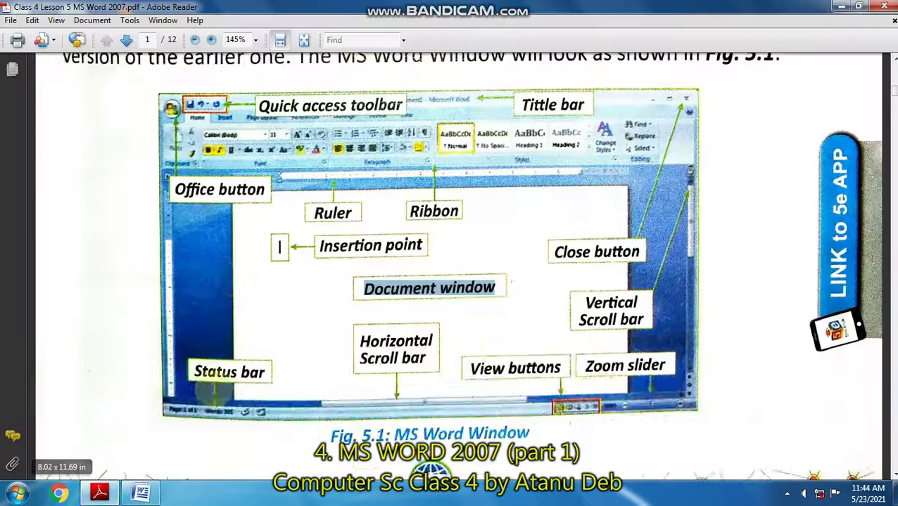
scroll(253, 343, up, 6)
scroll(255, 345, down, 5)
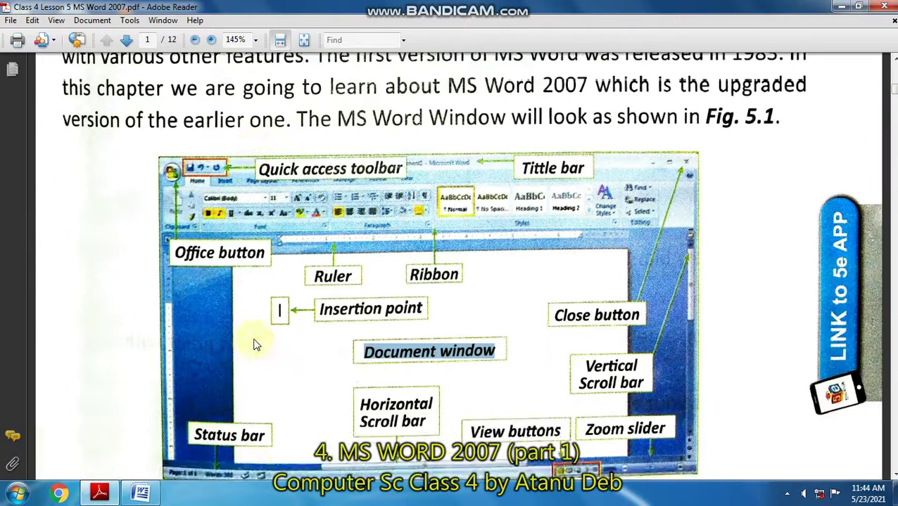
scroll(255, 345, down, 3)
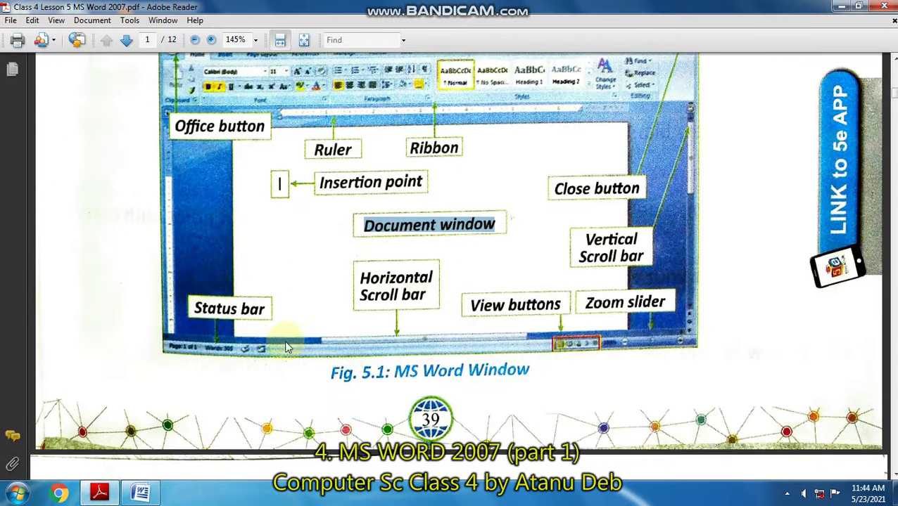
scroll(267, 363, down, 9)
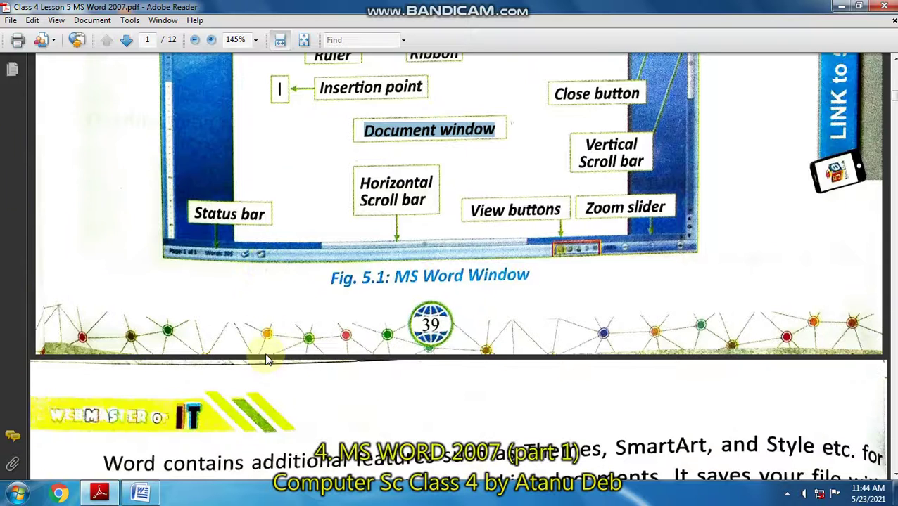
scroll(268, 350, down, 2)
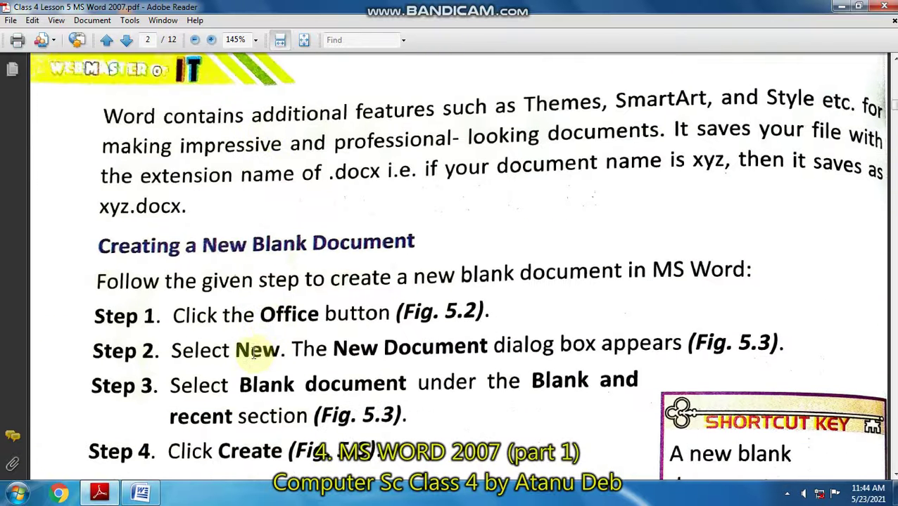
scroll(239, 230, down, 2)
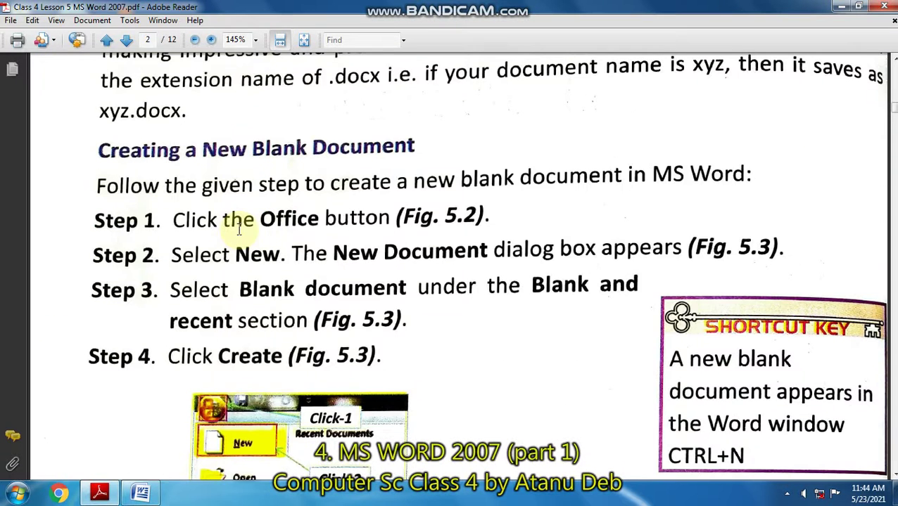